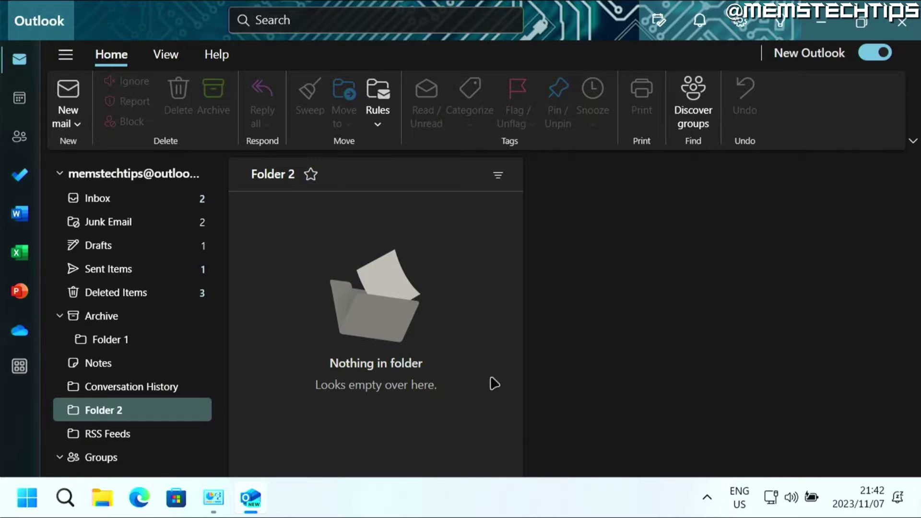
- Open Outlook settings in a maximized window and start adding an email account under Email accounts
left_click(250, 497)
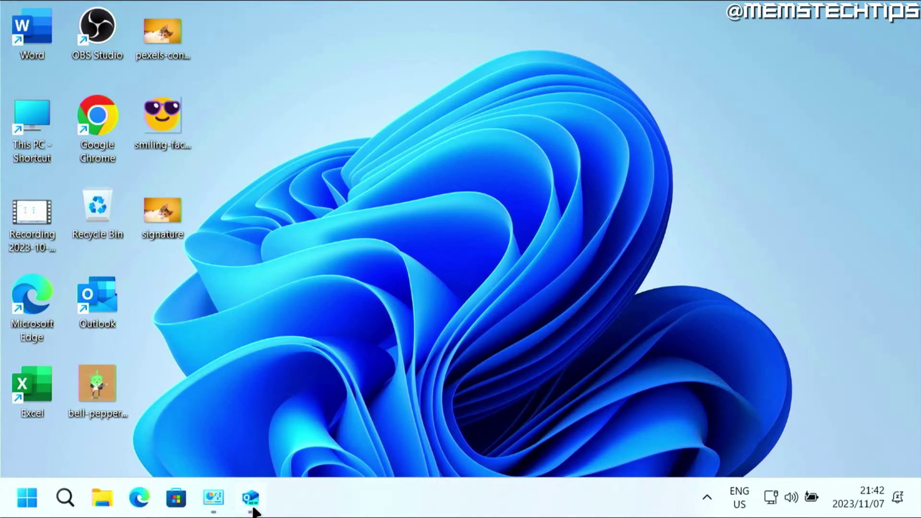
left_click(250, 497)
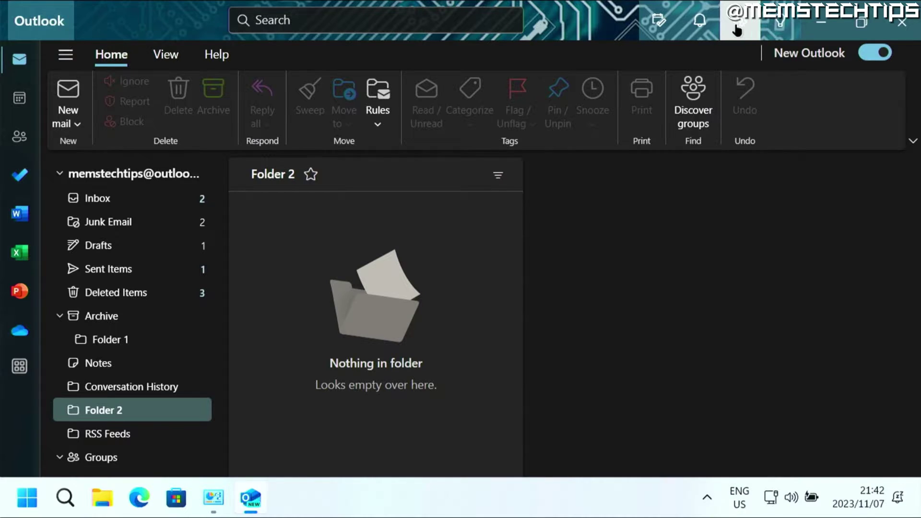
left_click(738, 29)
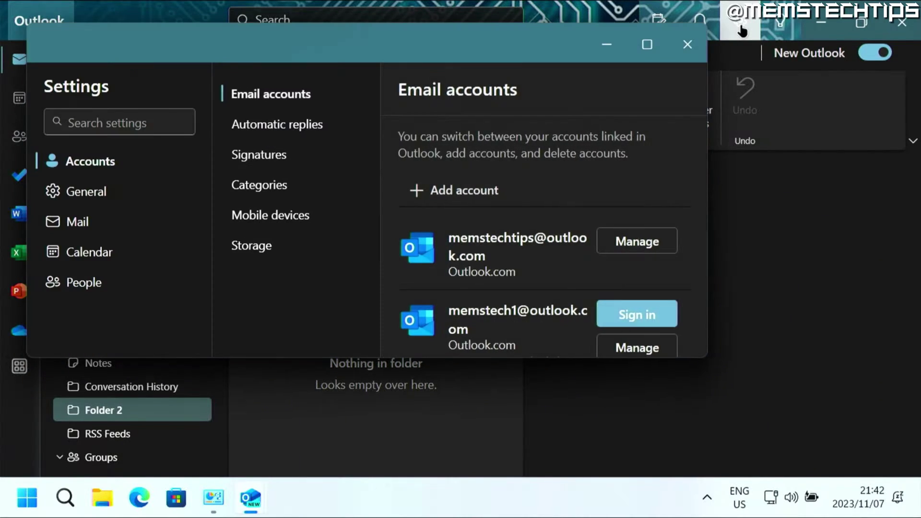
left_click(647, 44)
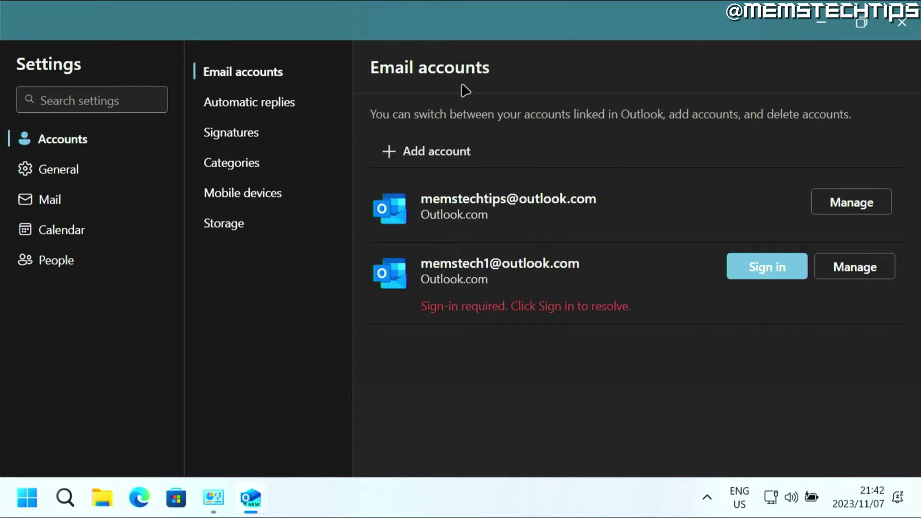
left_click(433, 152)
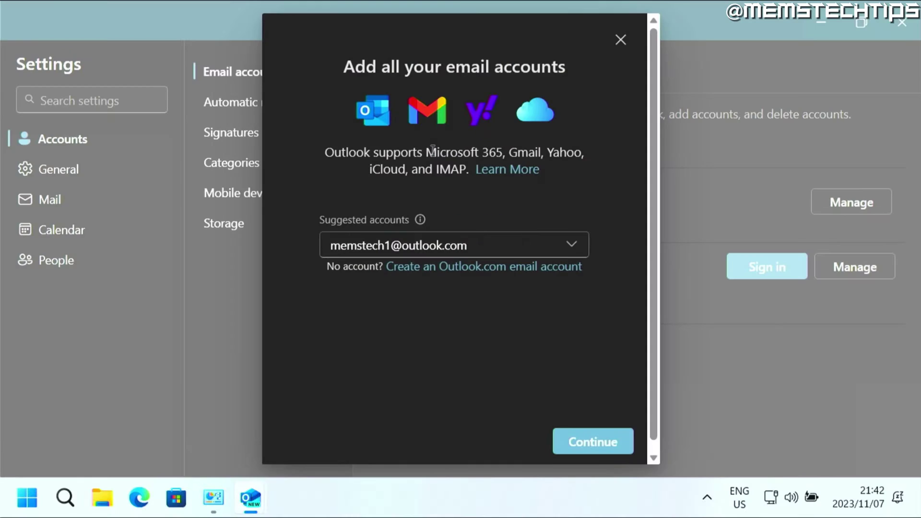
- Clear the suggested Outlook.com address, enter the Gmail account's address, and continue
left_click(463, 245)
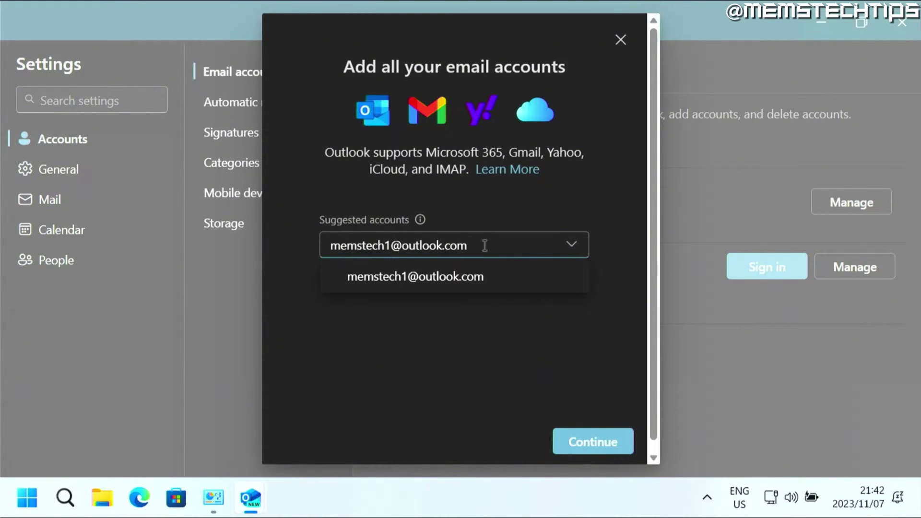
key("ctrl+a")
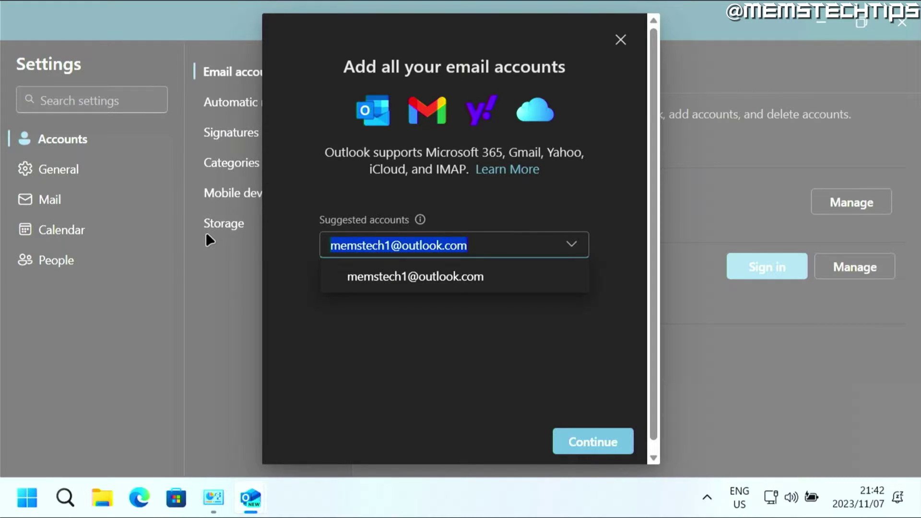
key("BackSpace")
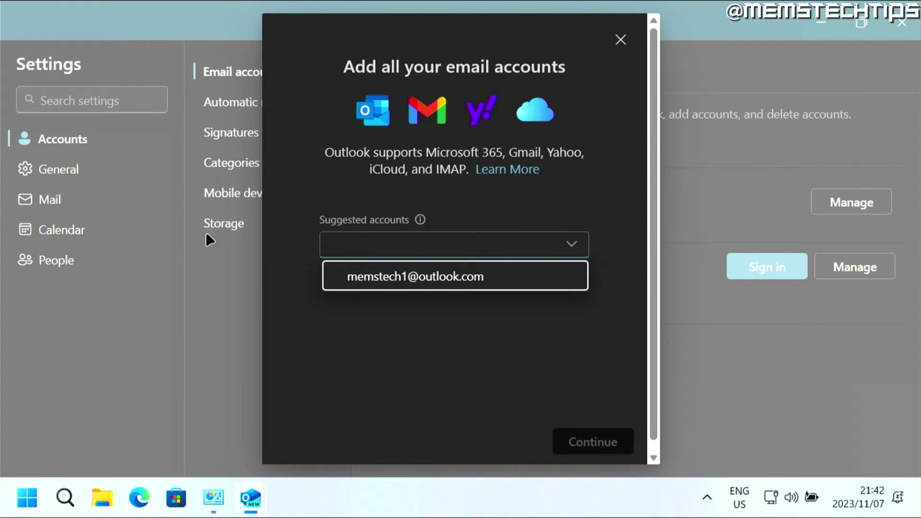
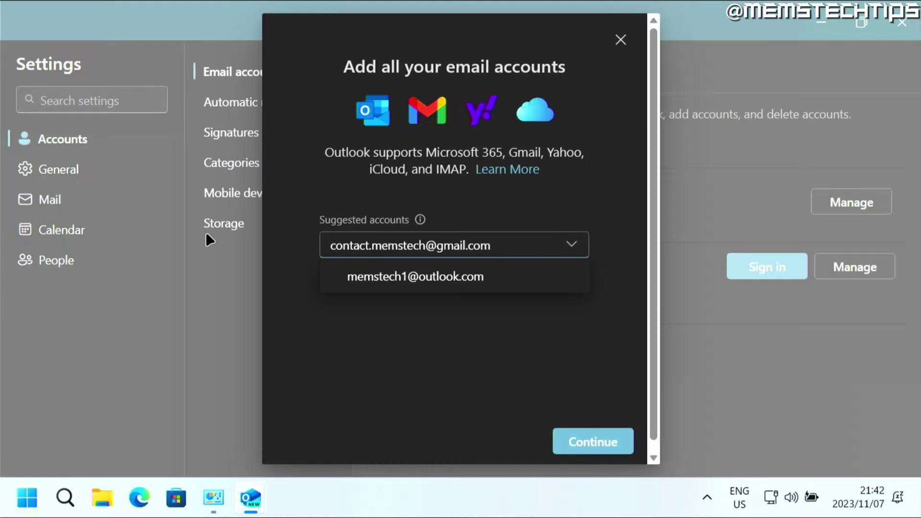
left_click(591, 441)
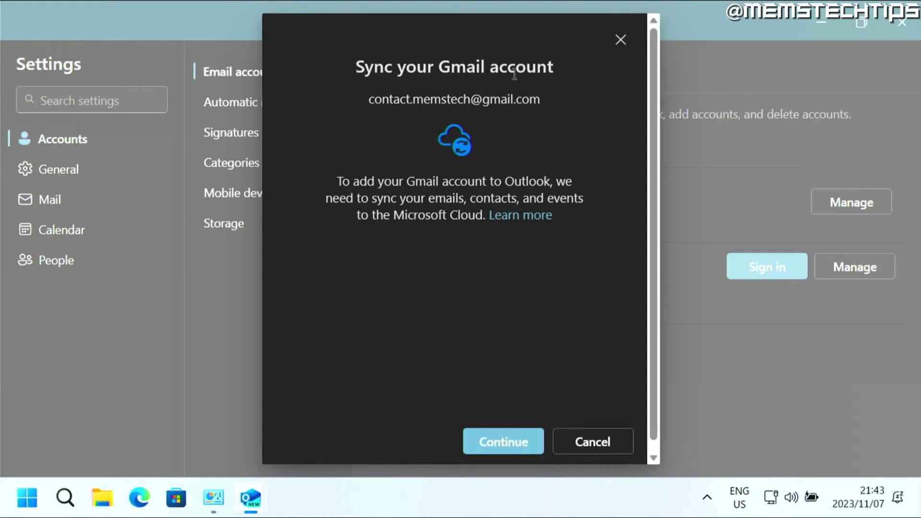
- Agree to sync Gmail, sign in to Google with the account password, and allow Microsoft access
left_click(512, 443)
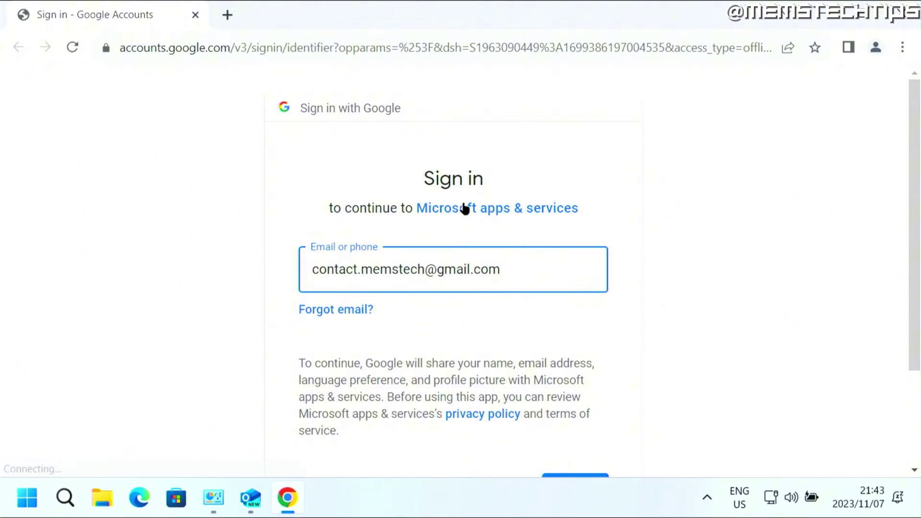
scroll(315, 159, "down", 3)
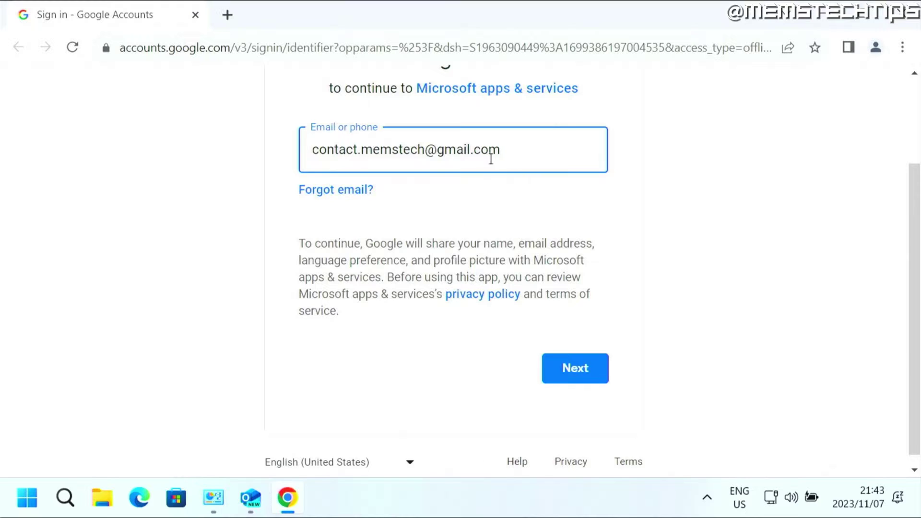
left_click(593, 372)
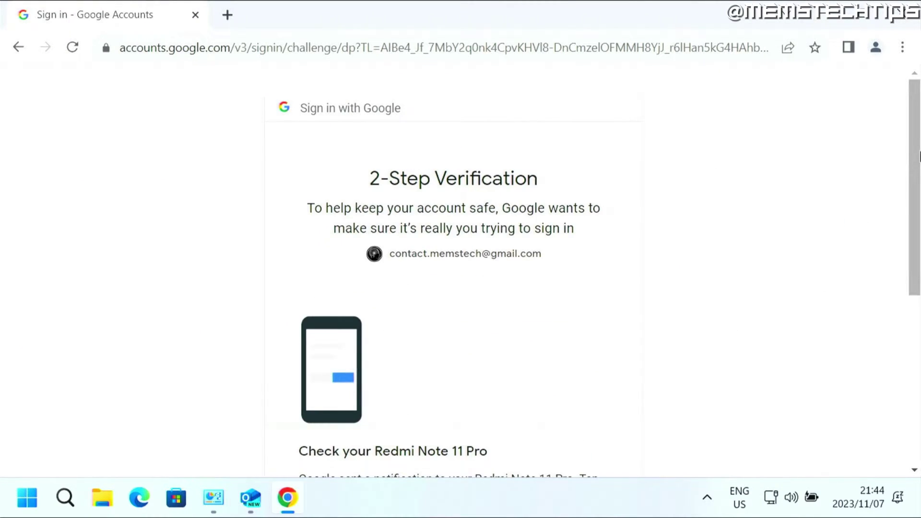
left_click_drag(915, 150, 888, 290)
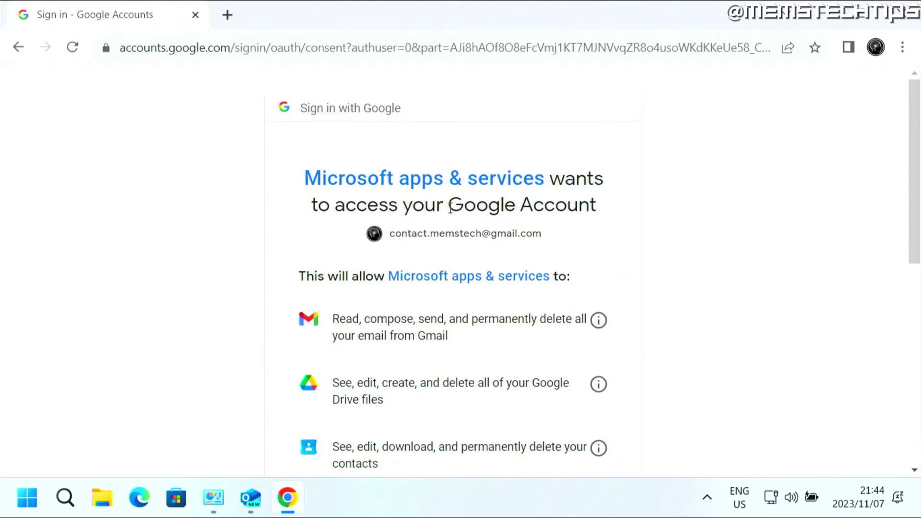
scroll(720, 302, "down", 9)
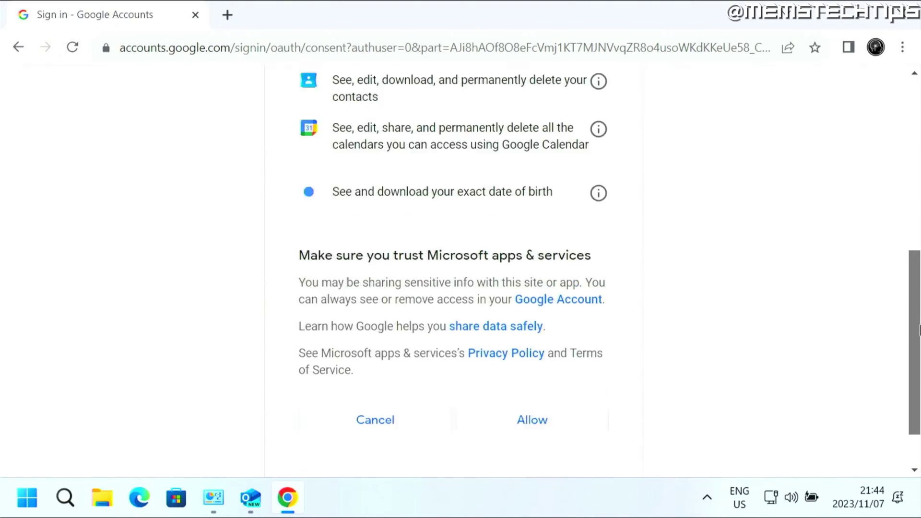
left_click(549, 355)
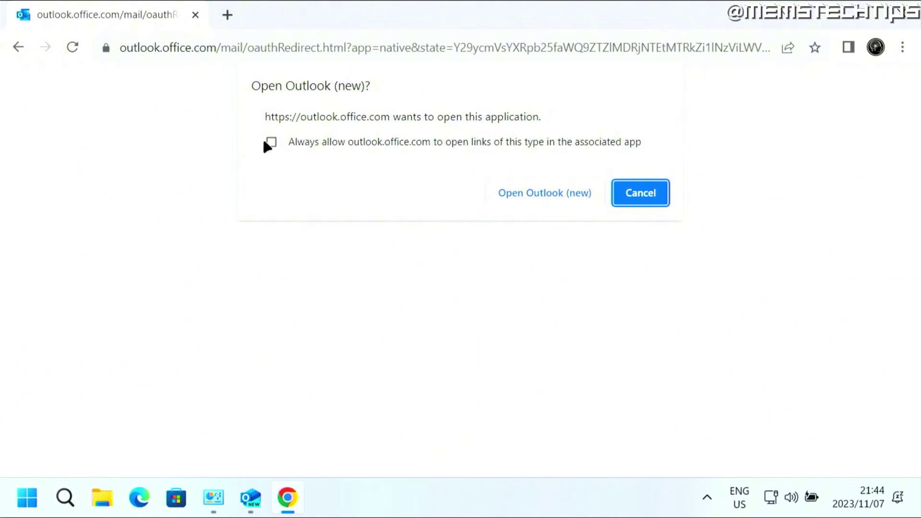
- Always let outlook.office.com open Outlook (new) and switch back to the Outlook app
left_click(271, 141)
left_click(552, 195)
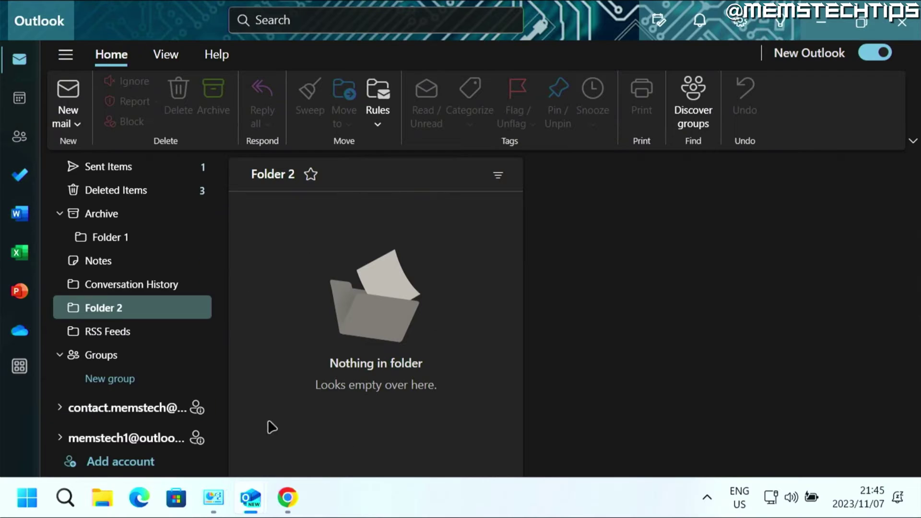
mouse_move(196, 413)
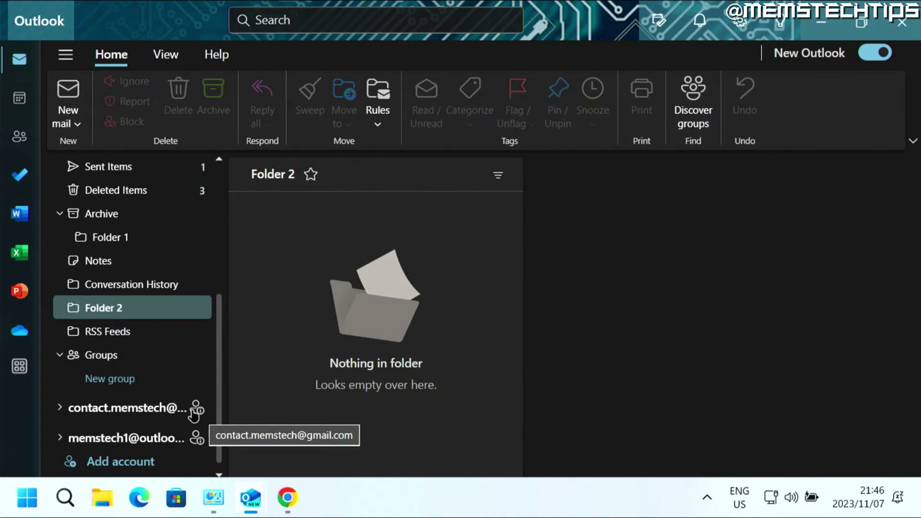
mouse_move(250, 511)
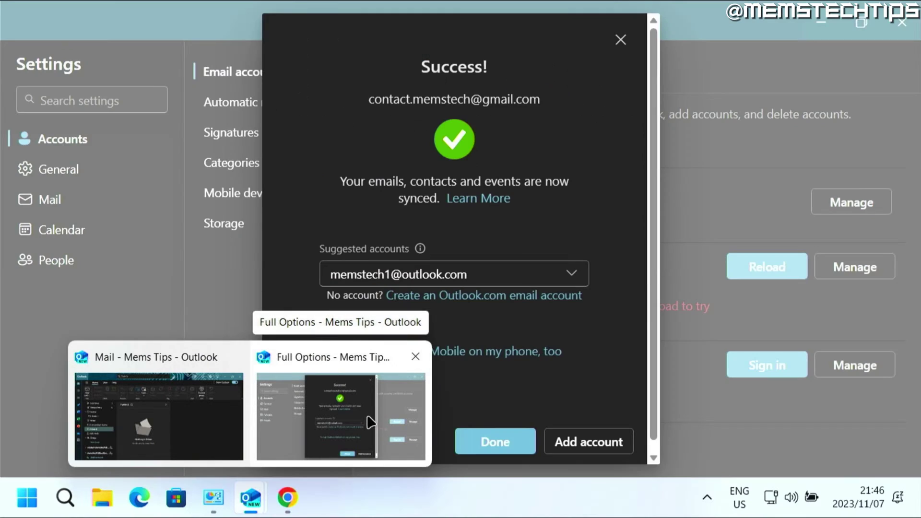
- Dismiss the Success dialog, reload the failing Gmail account, and close Settings
left_click(373, 409)
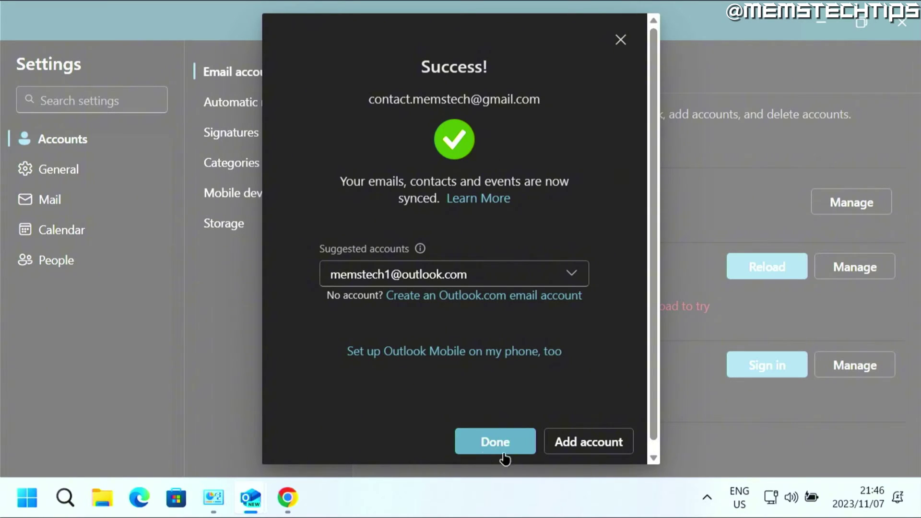
left_click(489, 437)
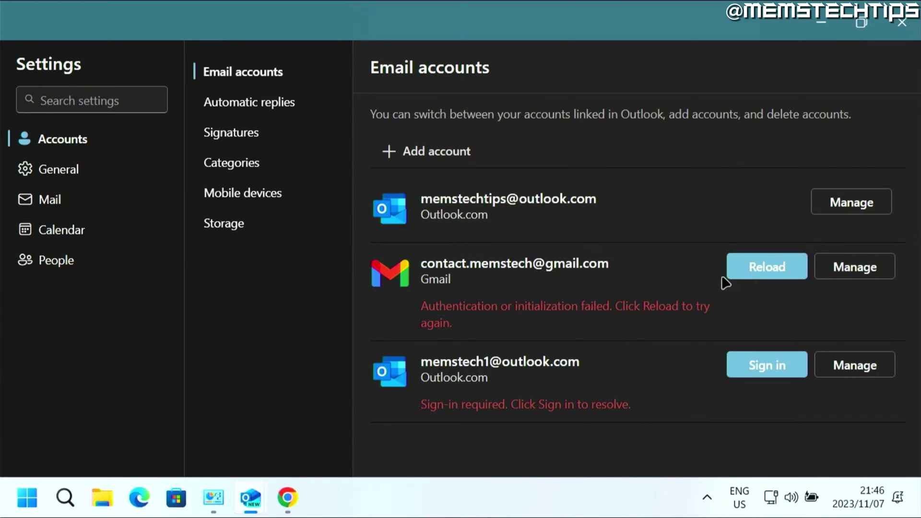
left_click(763, 269)
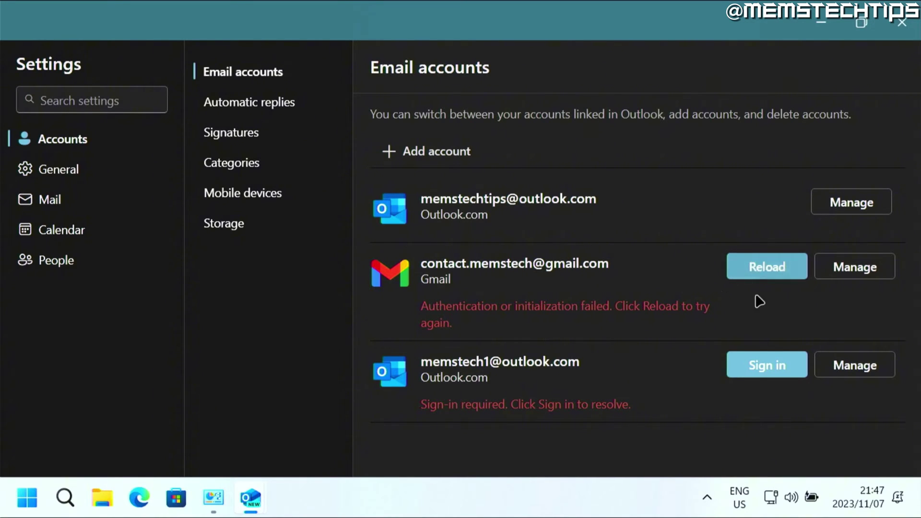
left_click(901, 22)
- Close and relaunch Outlook from its desktop icon, then expand the Gmail account's folders
left_click(898, 21)
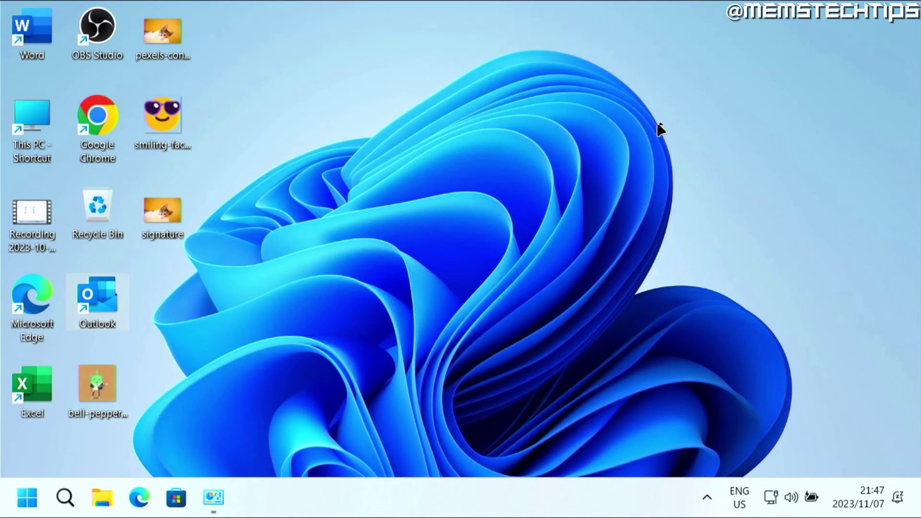
left_click(707, 497)
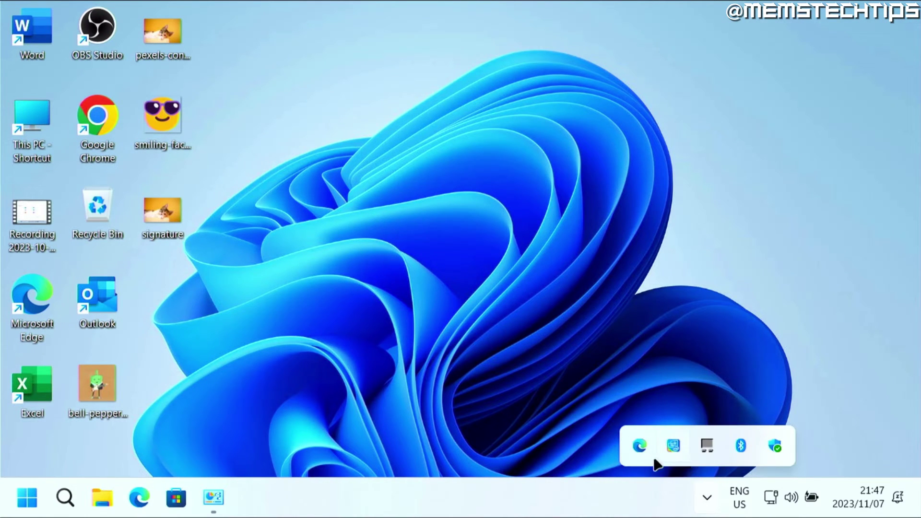
left_click(251, 345)
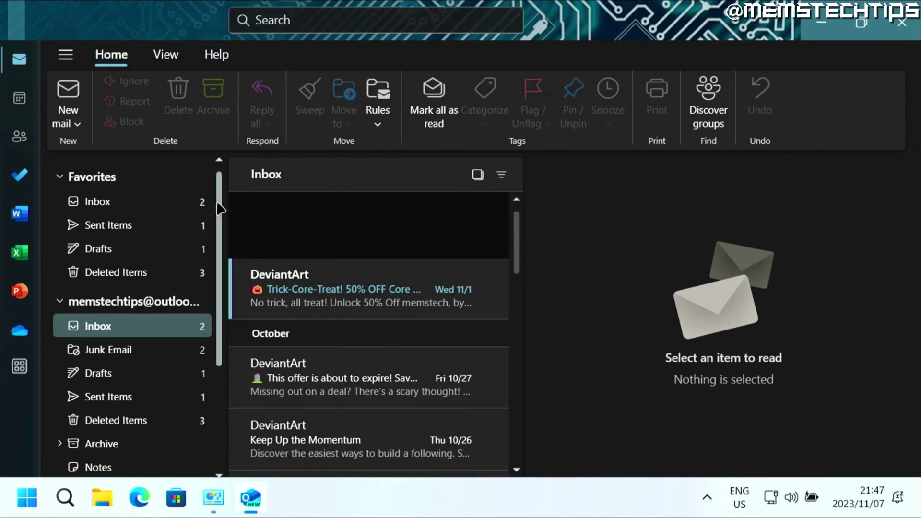
left_click_drag(219, 208, 220, 355)
left_click(108, 403)
scroll(214, 380, "down", 4)
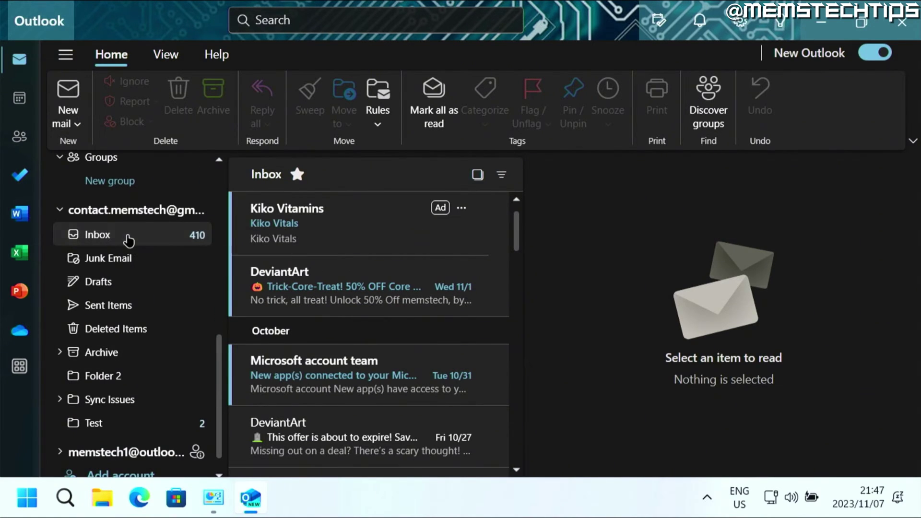
- Open the Gmail Inbox and check Email accounts settings shows no error before closing Settings
left_click(129, 240)
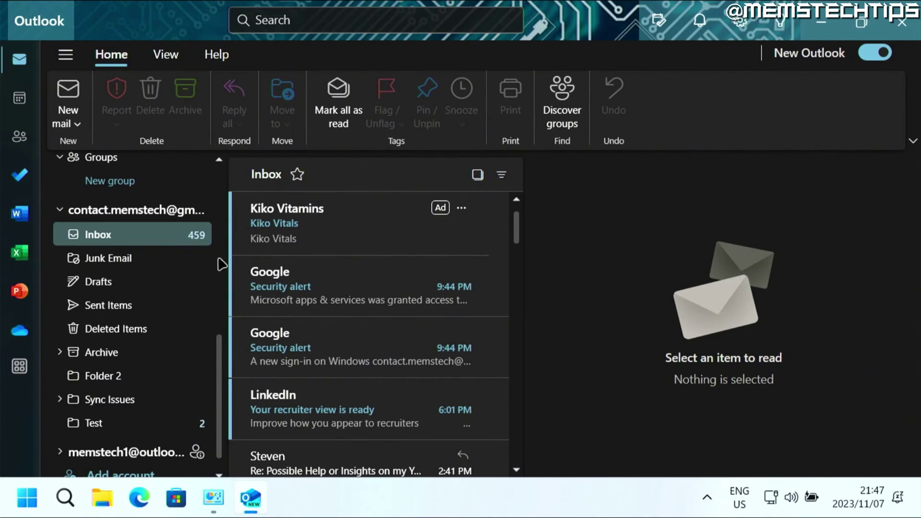
left_click(740, 23)
left_click(668, 64)
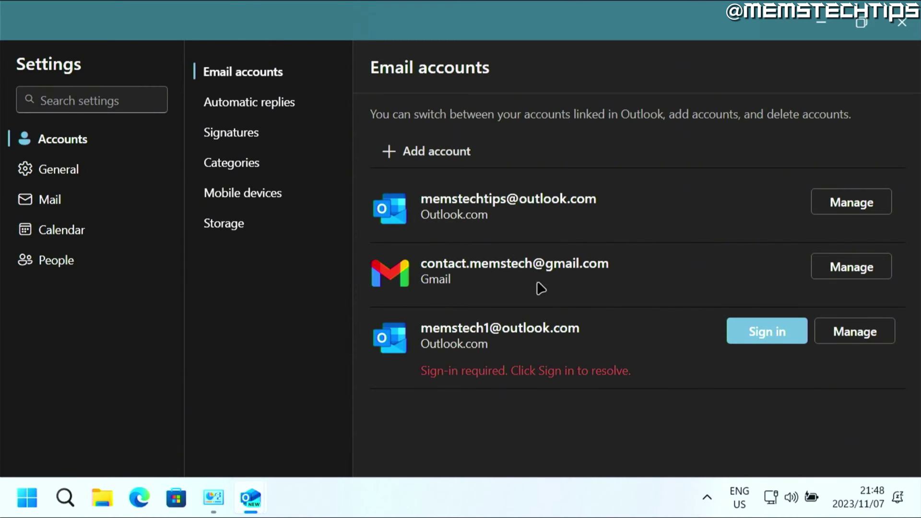
left_click(895, 27)
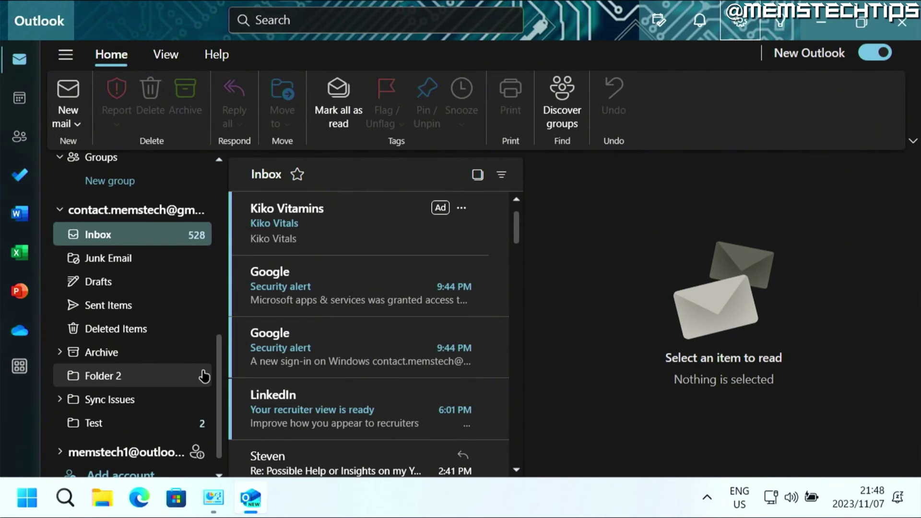
scroll(214, 349, "up", 2)
scroll(213, 349, "down", 1)
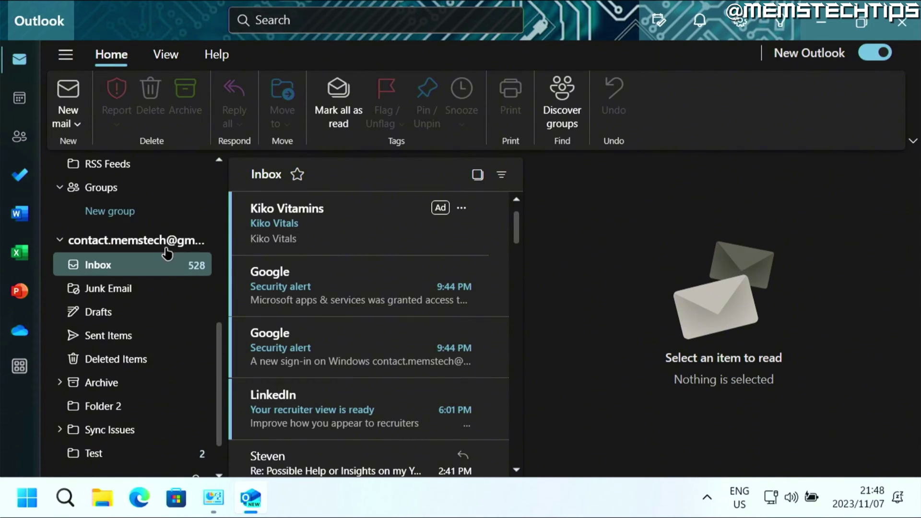
left_click(65, 56)
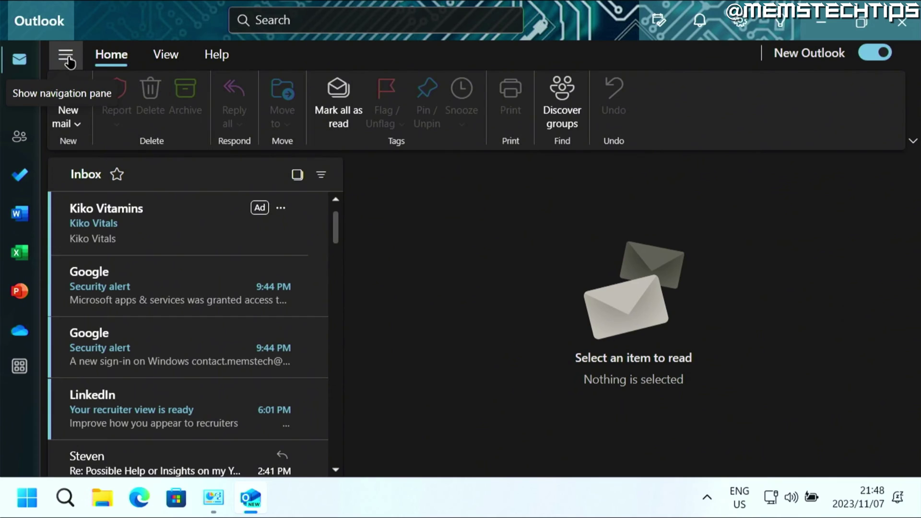
left_click(66, 55)
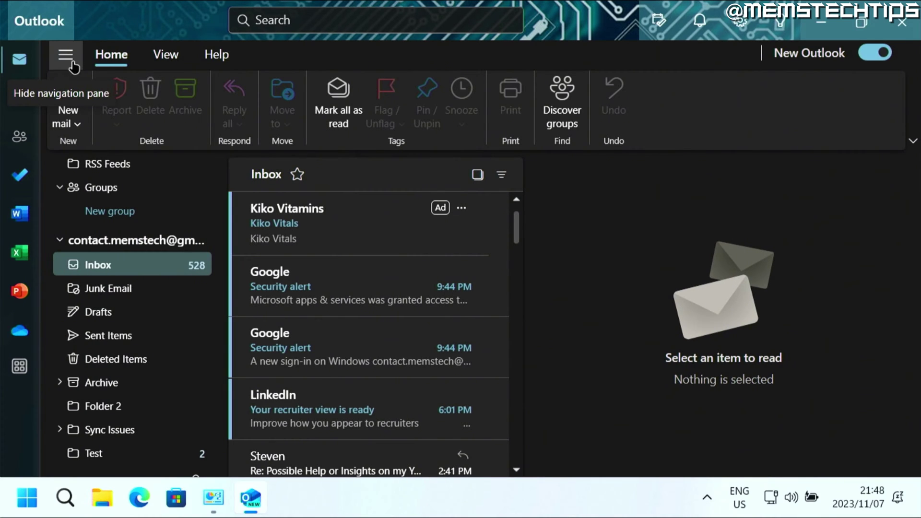
left_click(68, 60)
left_click(68, 59)
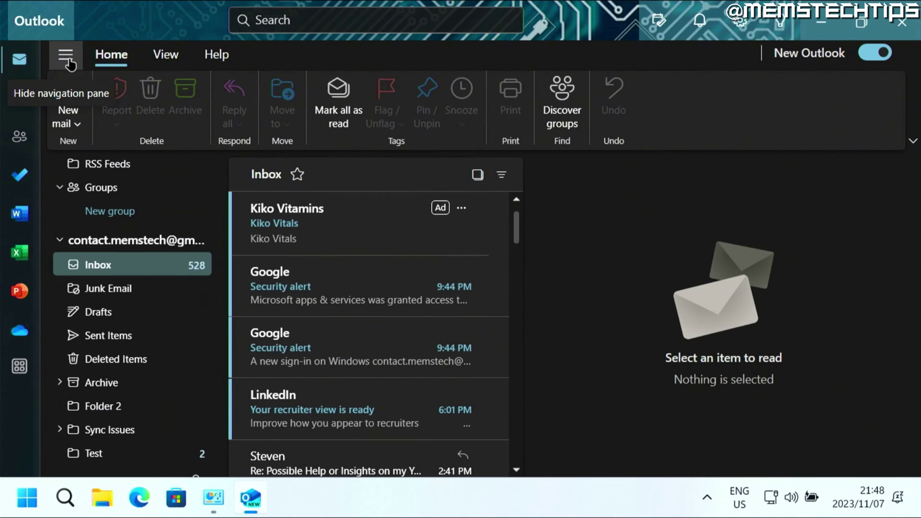